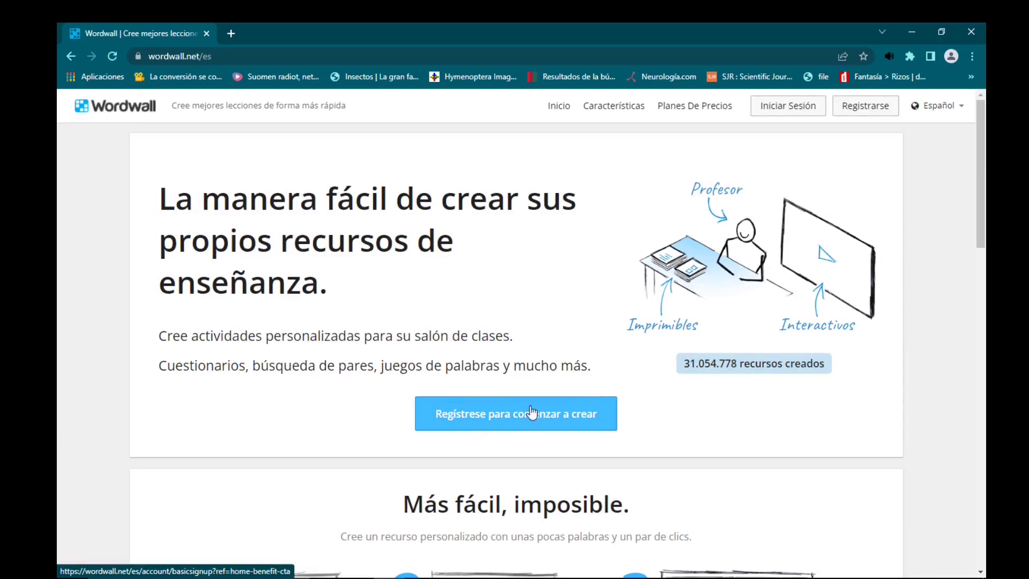
# - Sign in to the account and look through the available interactive activity templates
pyautogui.click(793, 113)
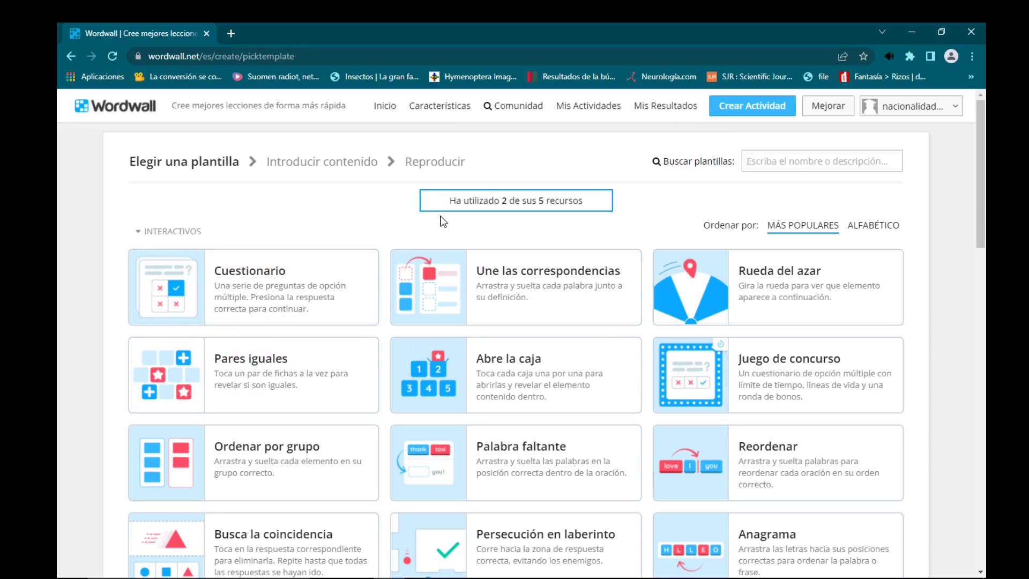
pyautogui.scroll(-1, 442, 220)
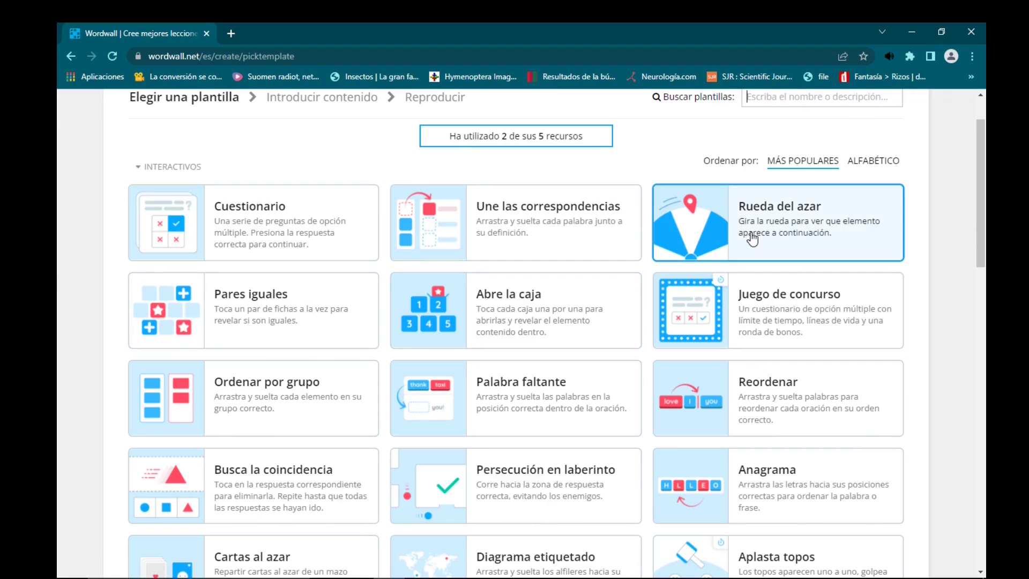
pyautogui.scroll(-2, 442, 453)
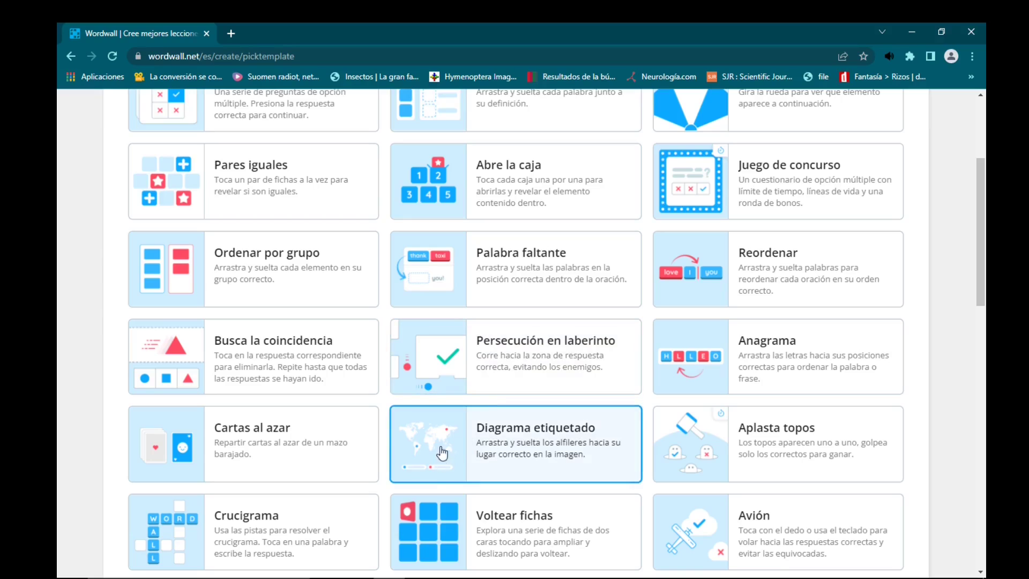
pyautogui.scroll(3, 477, 372)
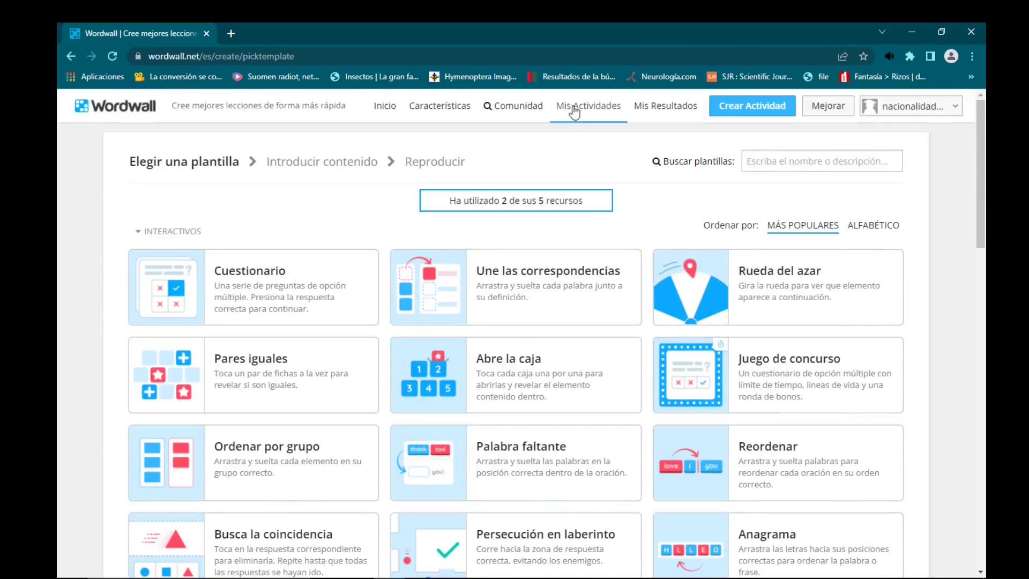
# - Open the Repasemos Aciclovir activity from the saved activities and review its theme, timer, lives, difficulty and leaderboard settings
pyautogui.click(574, 110)
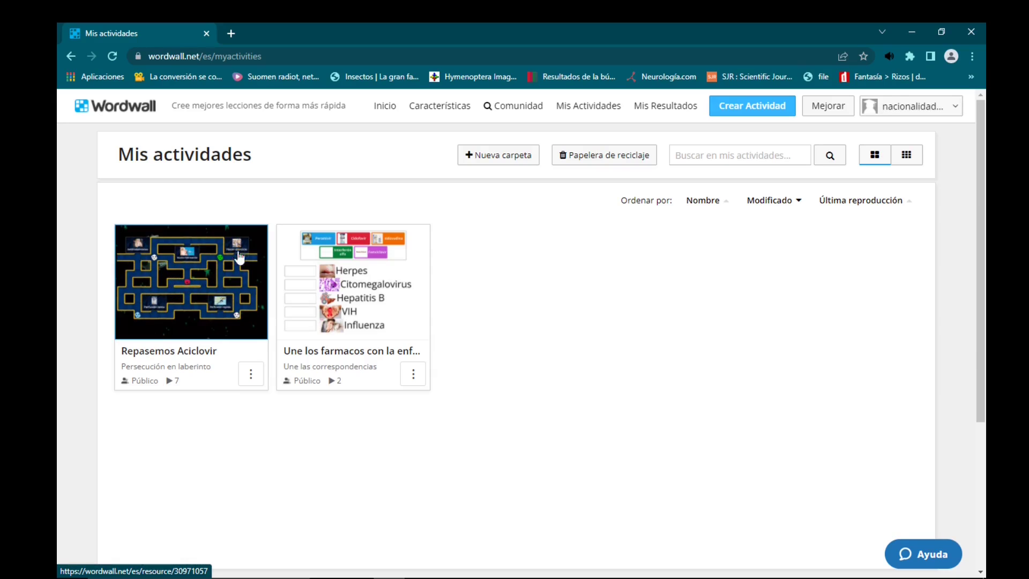
pyautogui.click(194, 276)
pyautogui.scroll(-4, 437, 333)
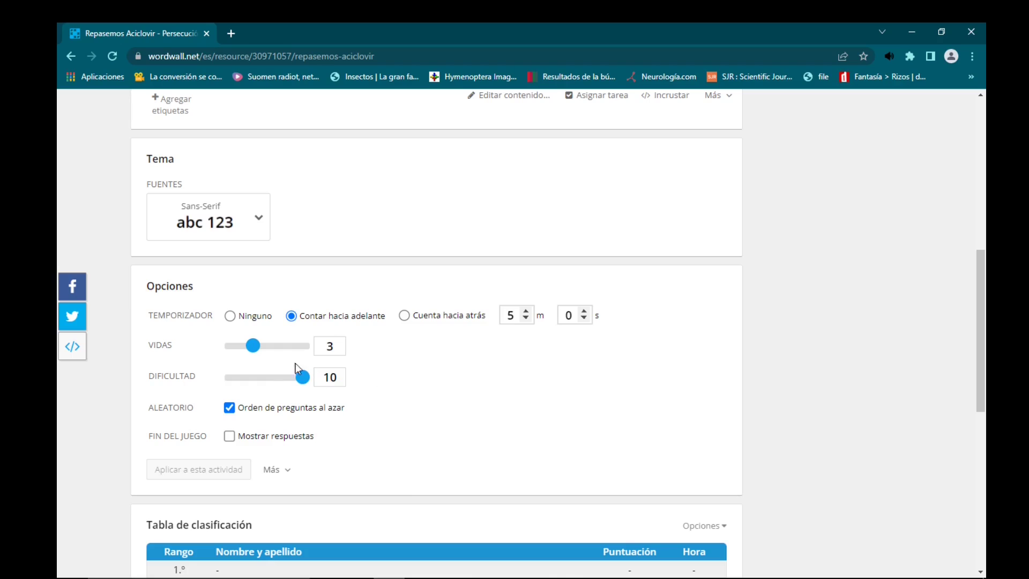
pyautogui.scroll(-3, 265, 225)
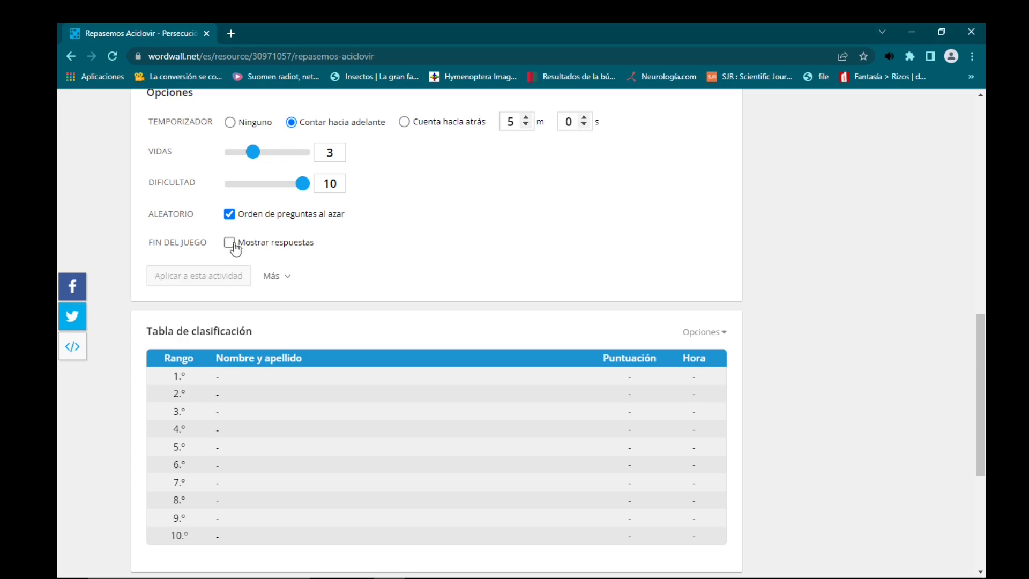
pyautogui.scroll(2, 373, 256)
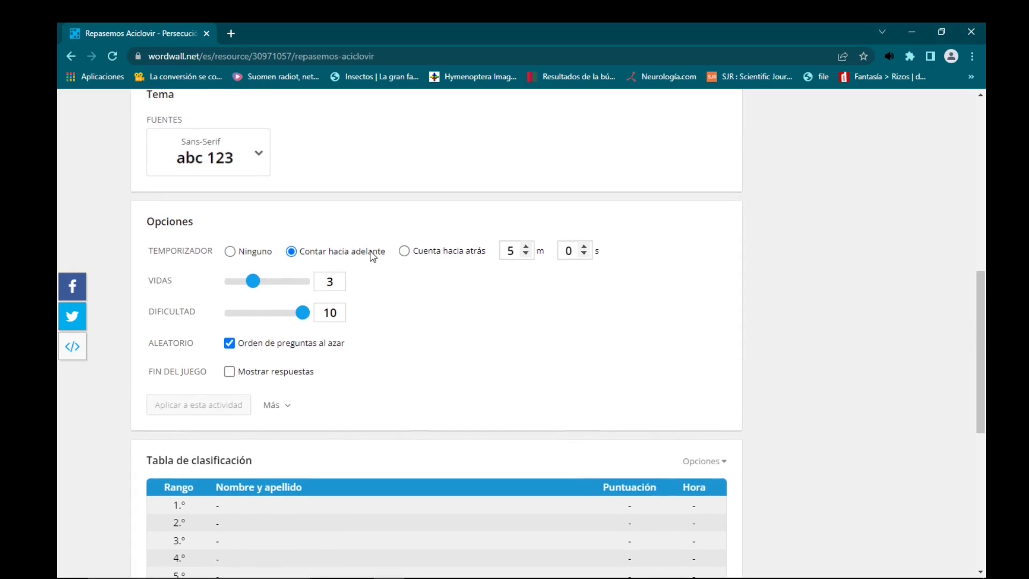
pyautogui.scroll(3, 432, 309)
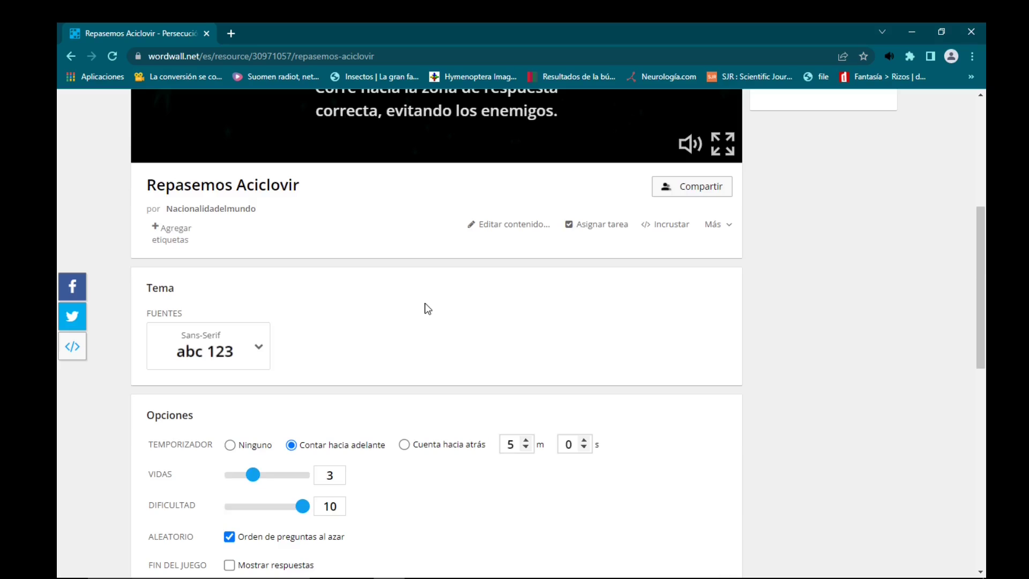
pyautogui.scroll(5, 428, 309)
# - Start the Repasemos Aciclovir maze game and steer the character into the Mucha hidratación answer zone
pyautogui.click(436, 292)
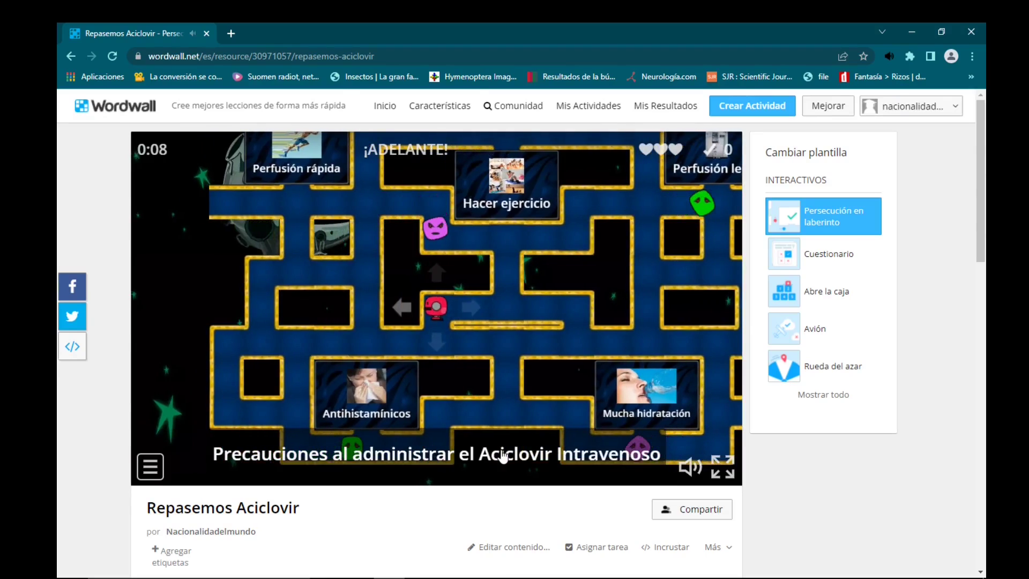
pyautogui.press('Right')
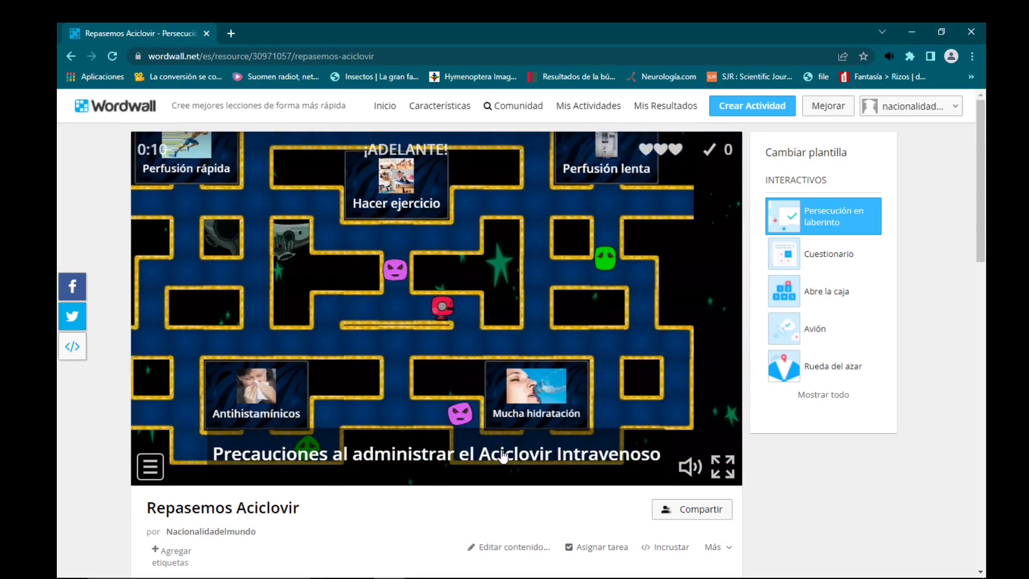
pyautogui.press('Down')
pyautogui.press('Right')
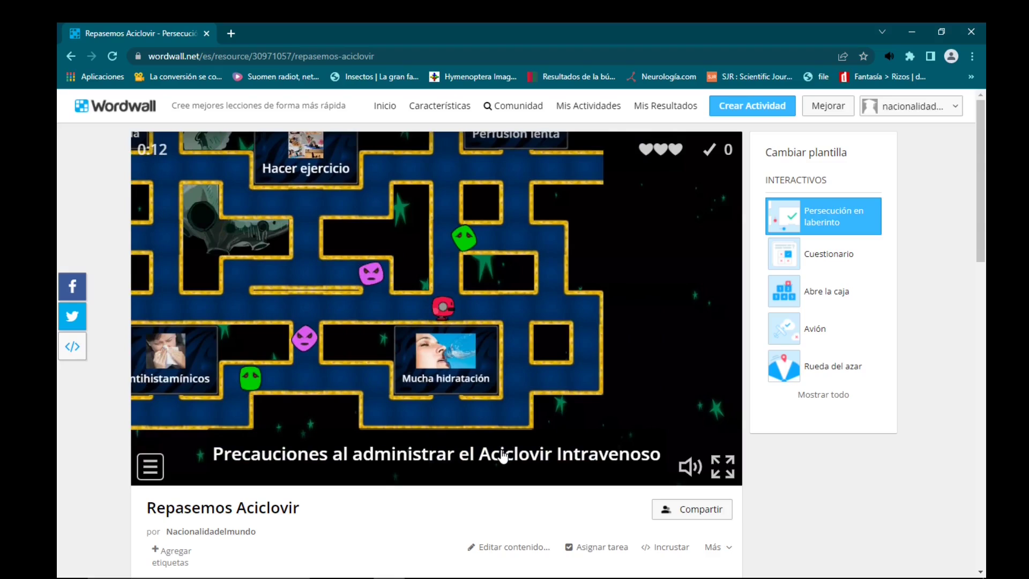
pyautogui.press('Down')
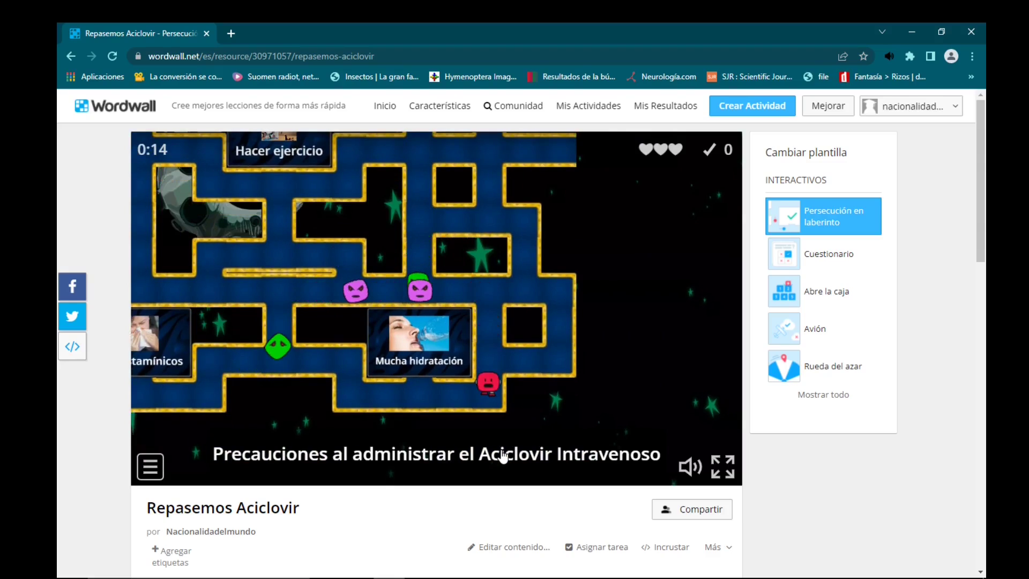
pyautogui.press('Left')
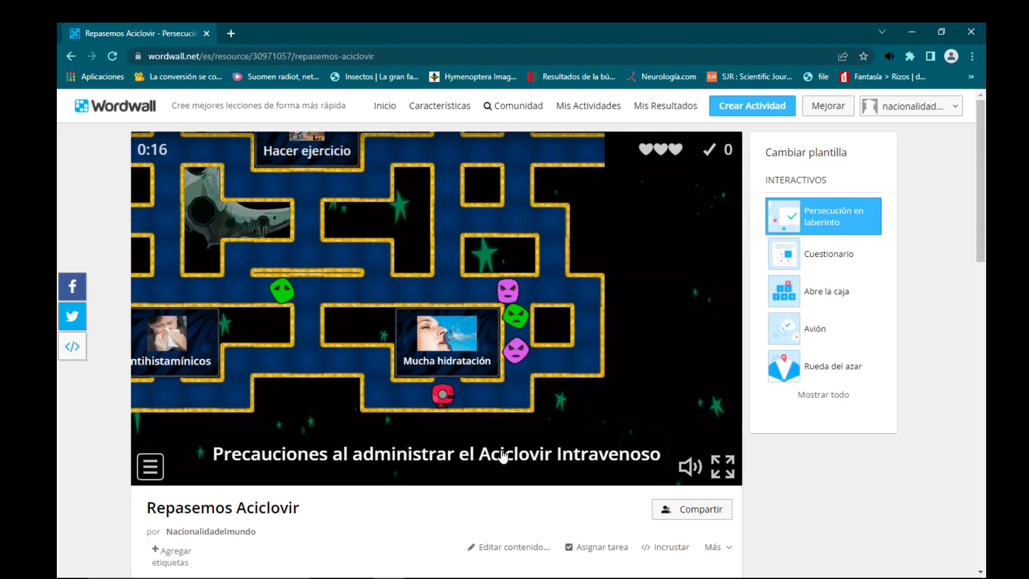
pyautogui.press('Up')
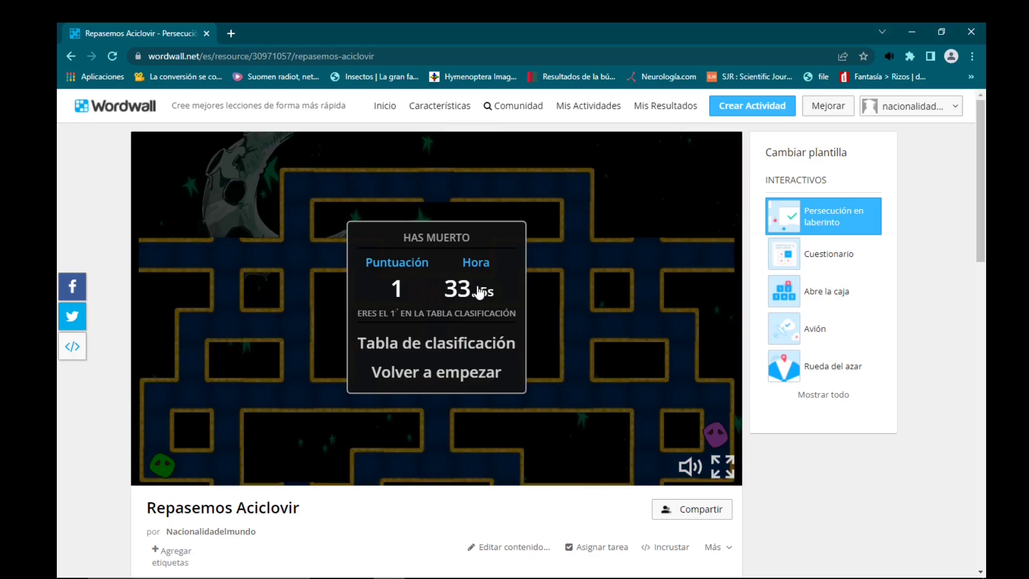
# - Create a new activity based on the Aplasta topos template
pyautogui.scroll(-10, 438, 288)
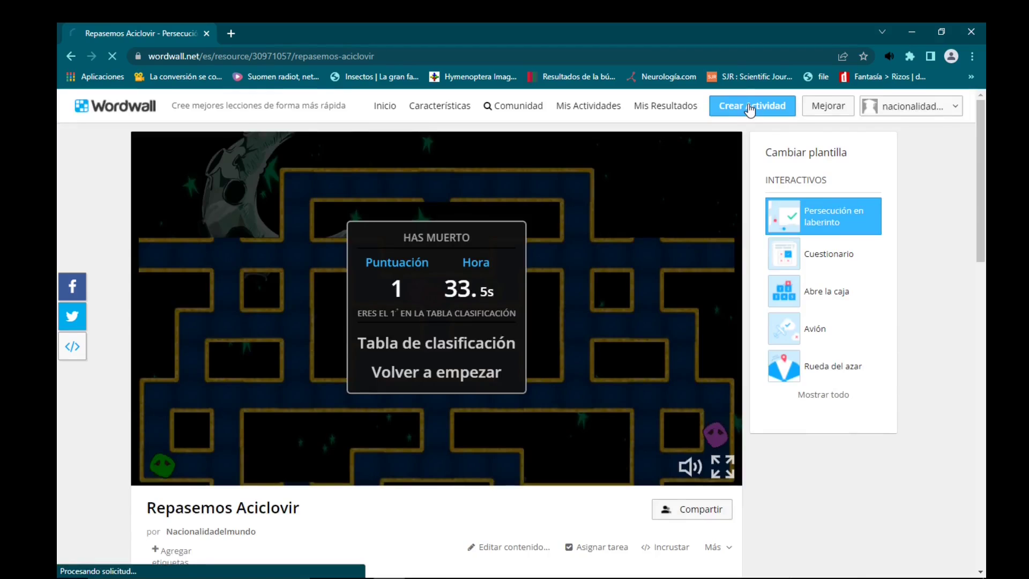
pyautogui.click(746, 106)
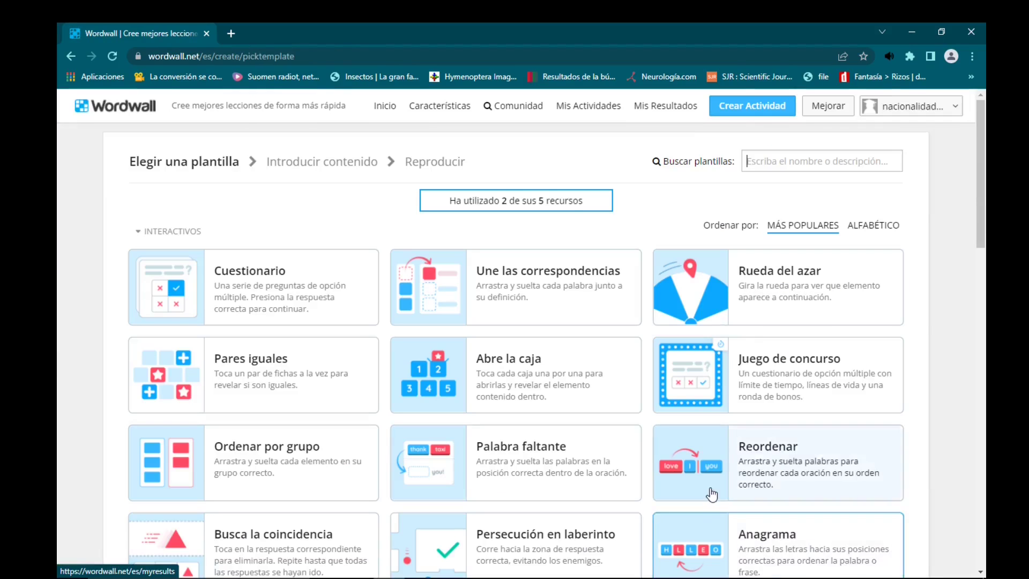
pyautogui.scroll(-5, 712, 494)
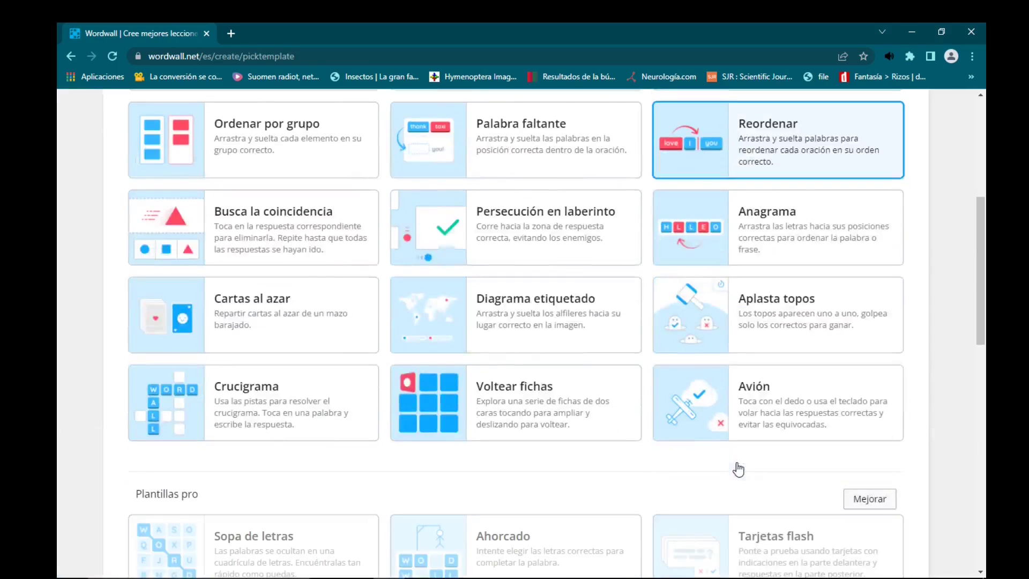
pyautogui.click(708, 299)
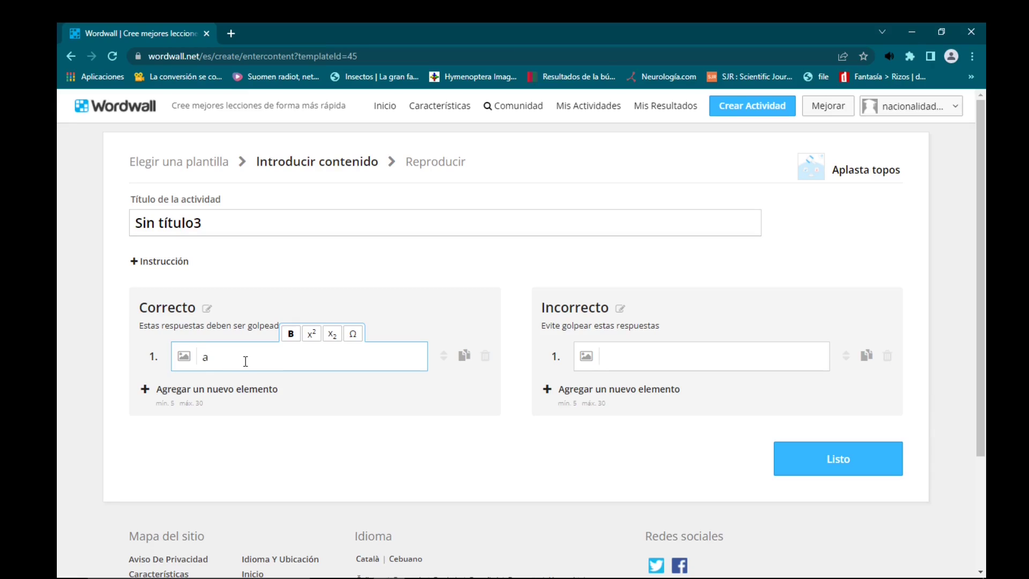
# - Enter alanina as the first correct answer and attach the 330 × 233 structural formula image to it
pyautogui.write('lanina')
pyautogui.click(184, 356)
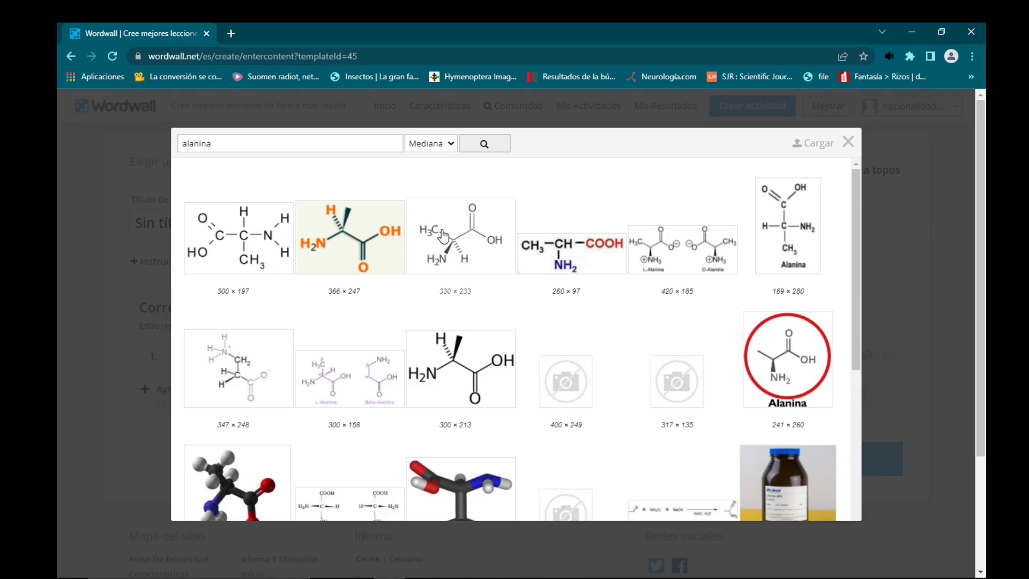
pyautogui.click(467, 239)
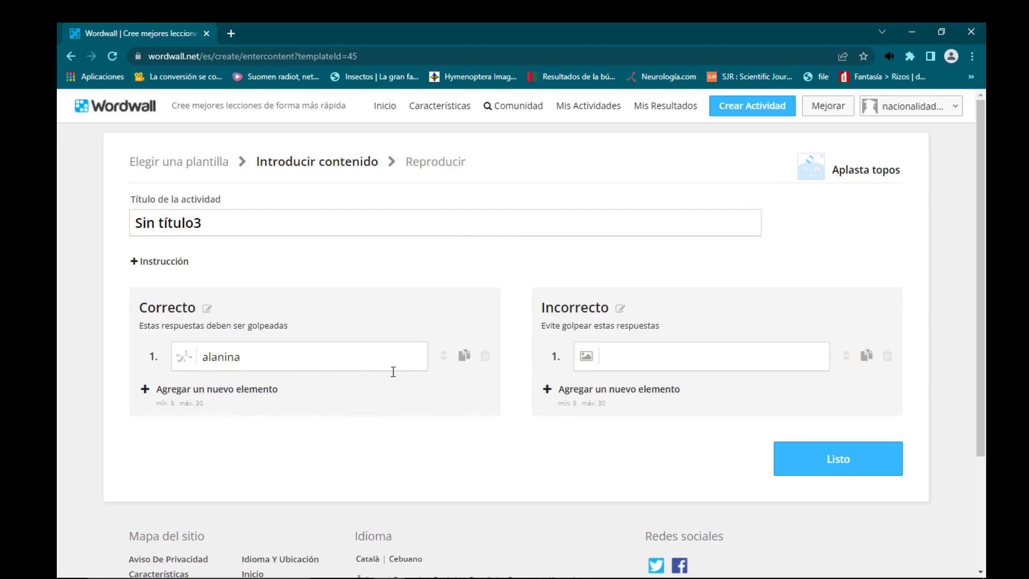
# - Add a second correct answer, valina, and give it a molecule image
pyautogui.click(236, 390)
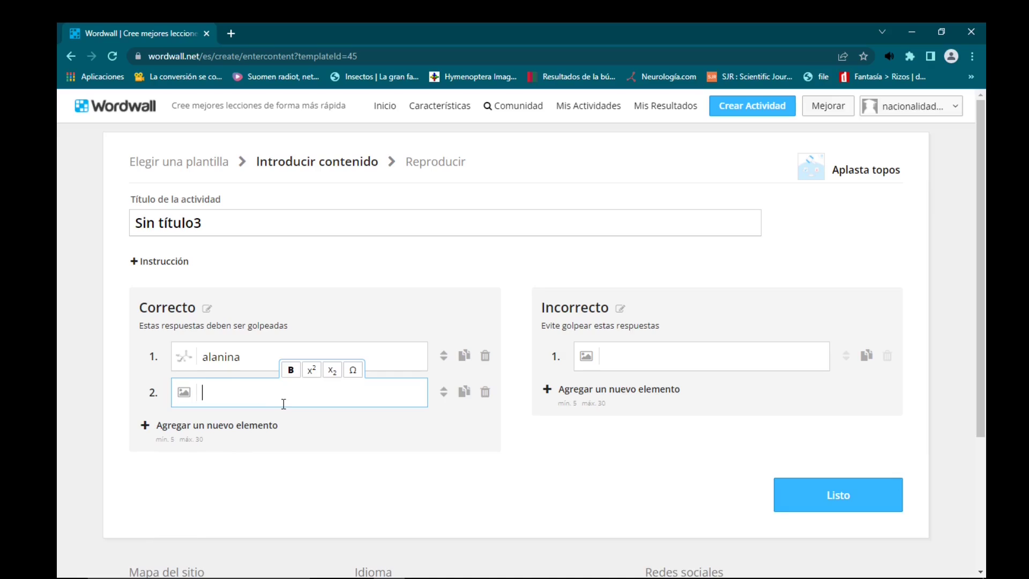
pyautogui.write('valina')
pyautogui.click(184, 392)
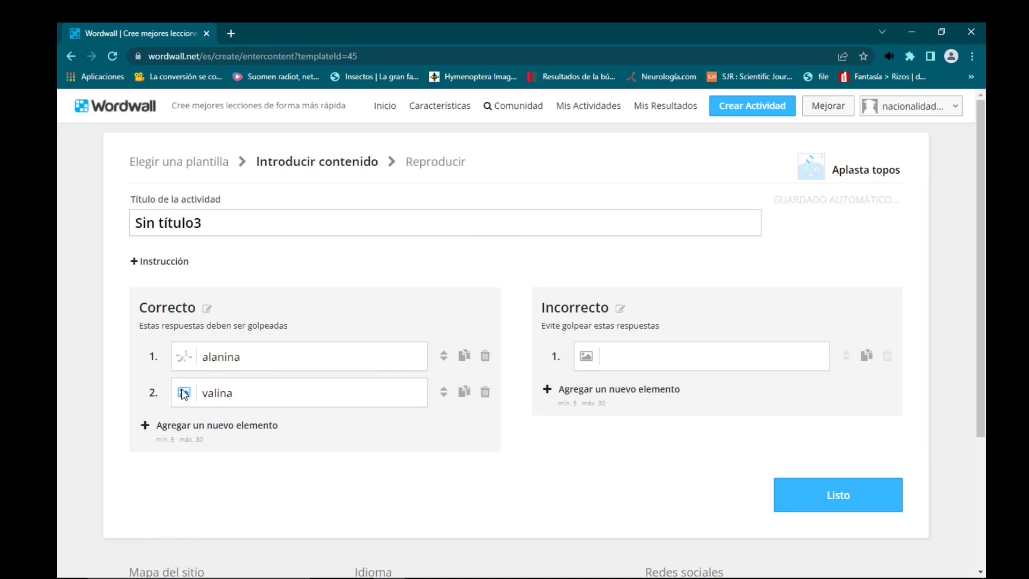
# - Enter glucosa as the first incorrect answer and attach the 432 × 316 glucose structure image
pyautogui.click(637, 357)
pyautogui.click(637, 357)
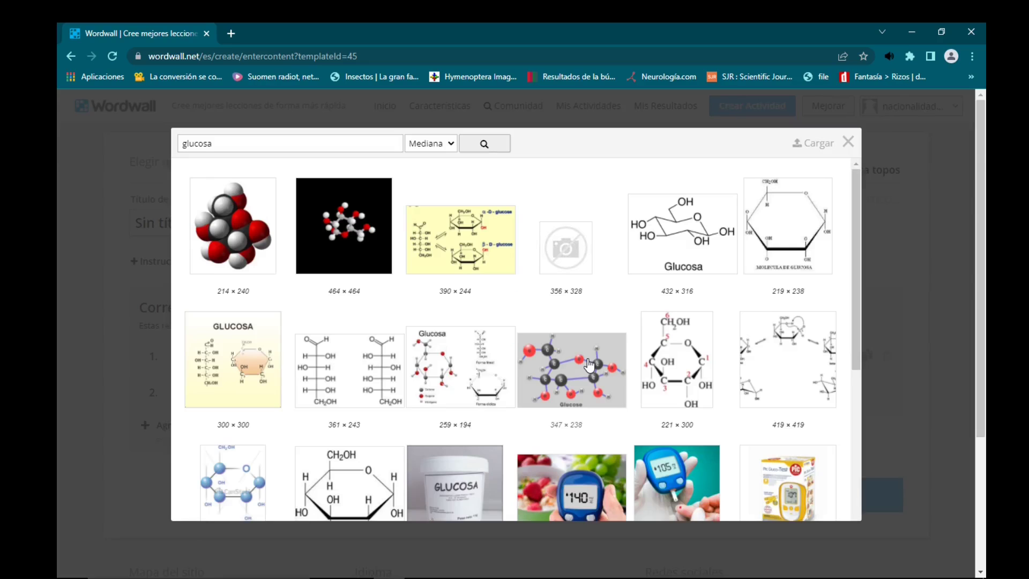
pyautogui.click(669, 243)
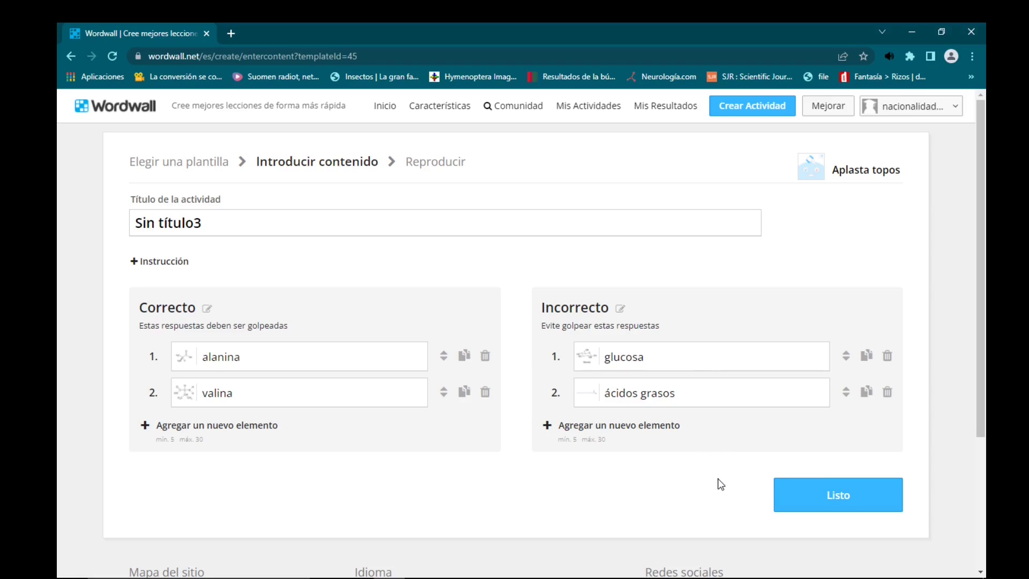
# - Replace the activity's default title with one beginning "Identifica lo"
pyautogui.click(213, 213)
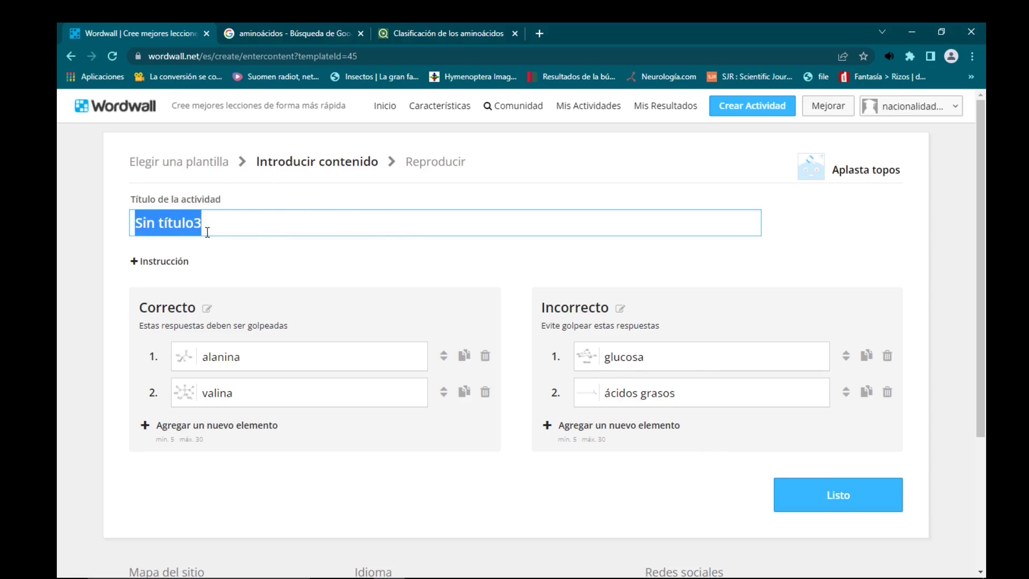
pyautogui.press('BackSpace')
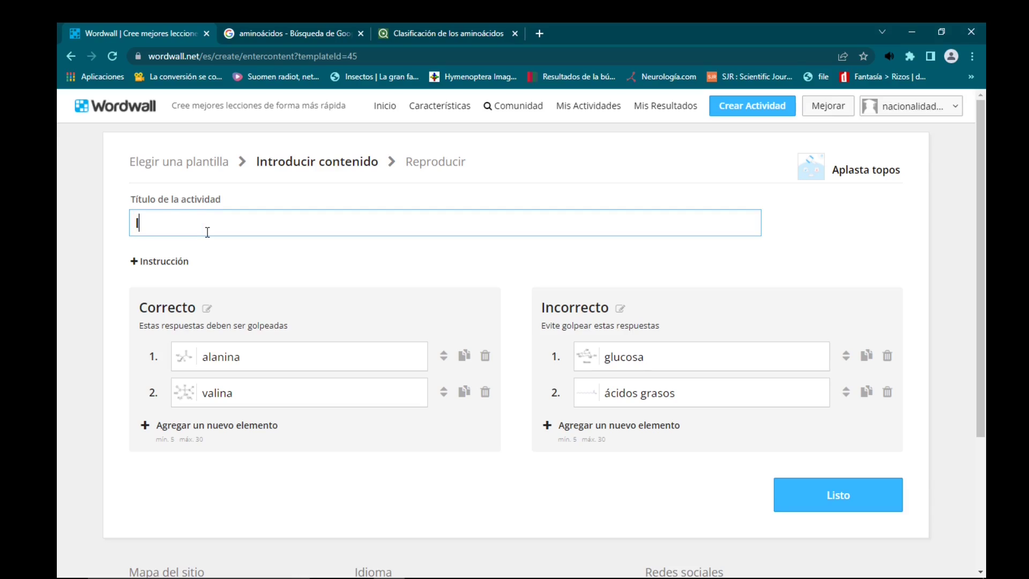
pyautogui.write('Identifica lo')
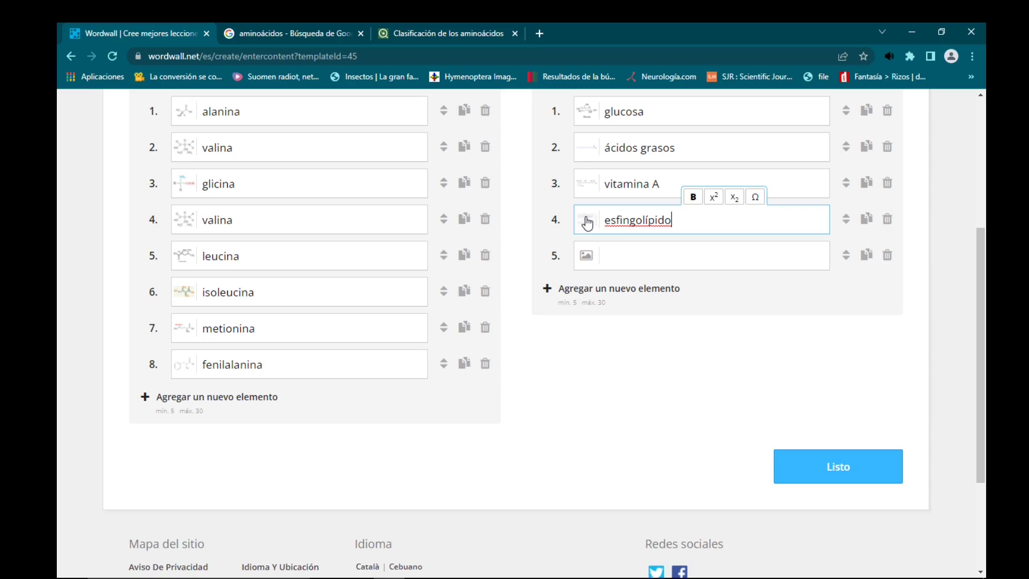
# - Remove the esfingolípido answer's current image and replace it with the 375 × 153 structure image
pyautogui.click(588, 222)
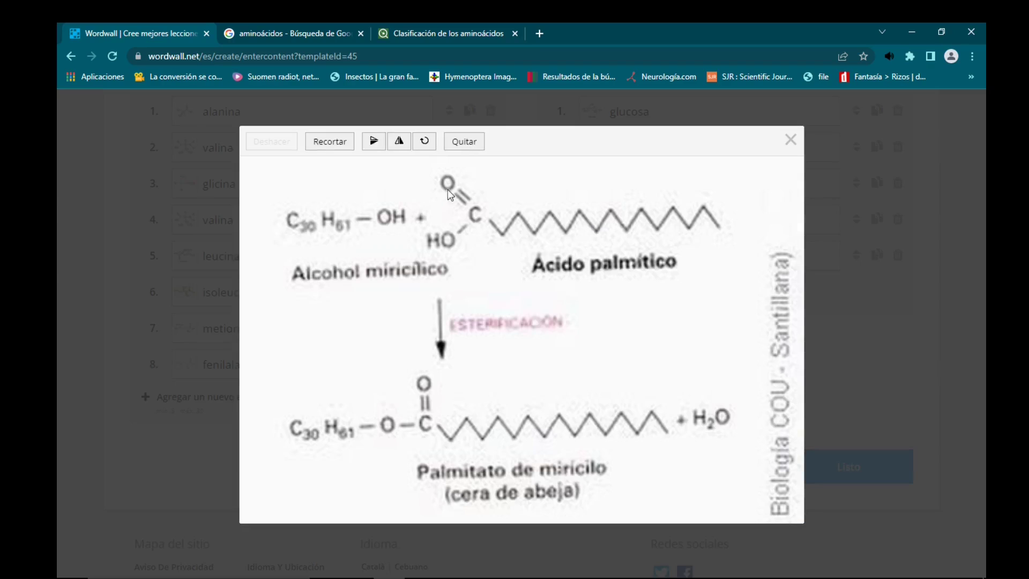
pyautogui.click(464, 141)
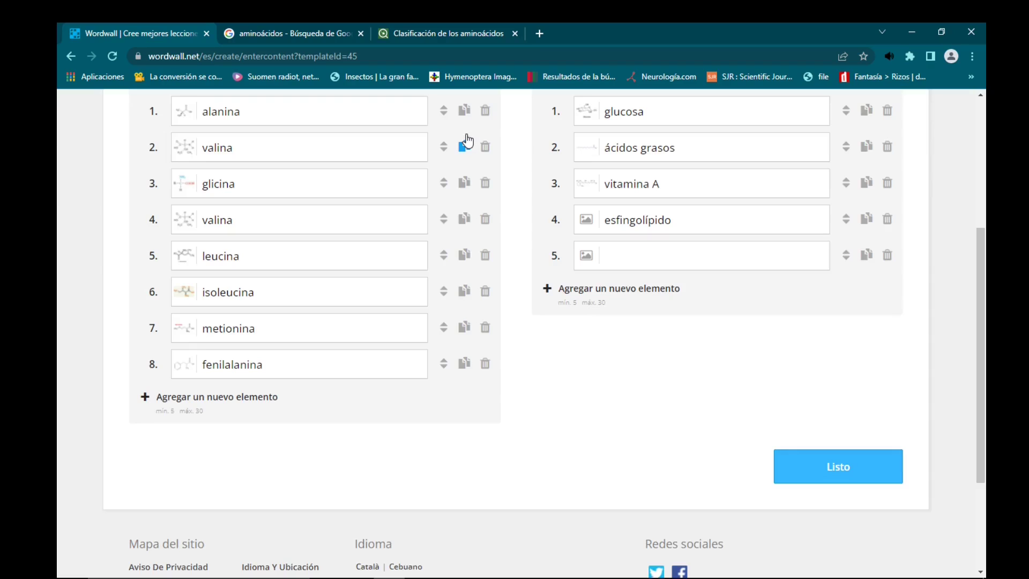
pyautogui.click(590, 221)
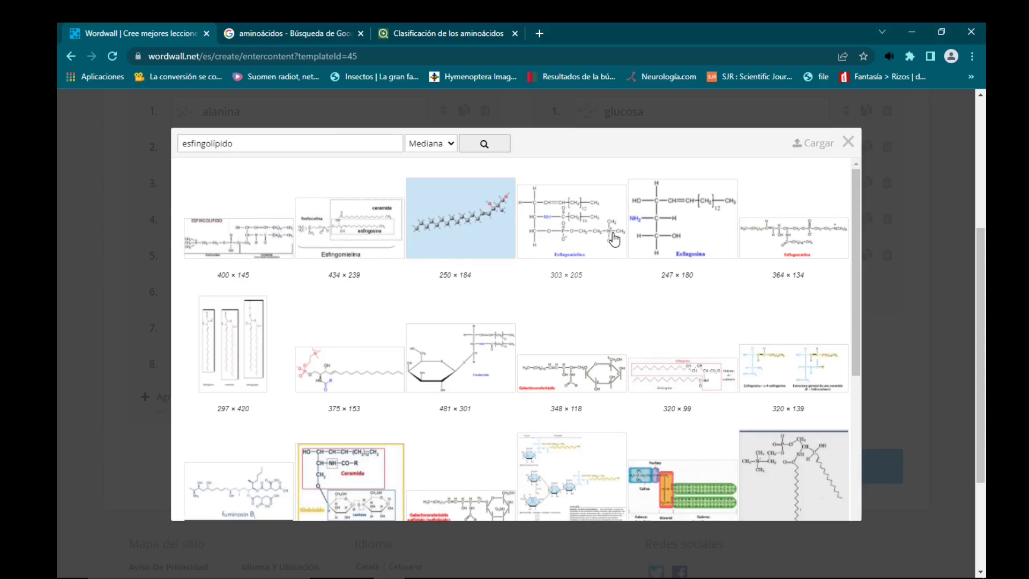
pyautogui.click(359, 369)
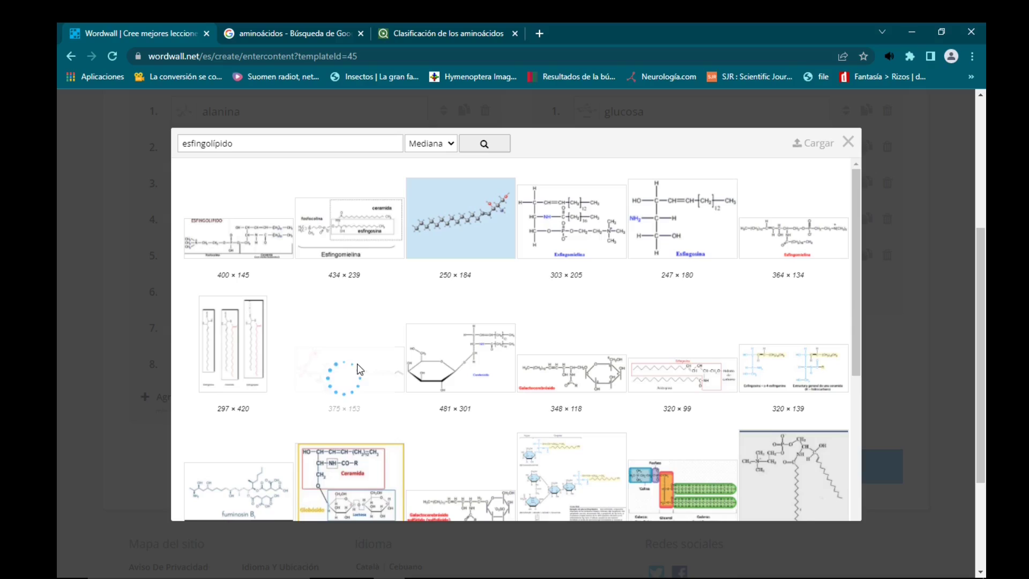
pyautogui.click(805, 244)
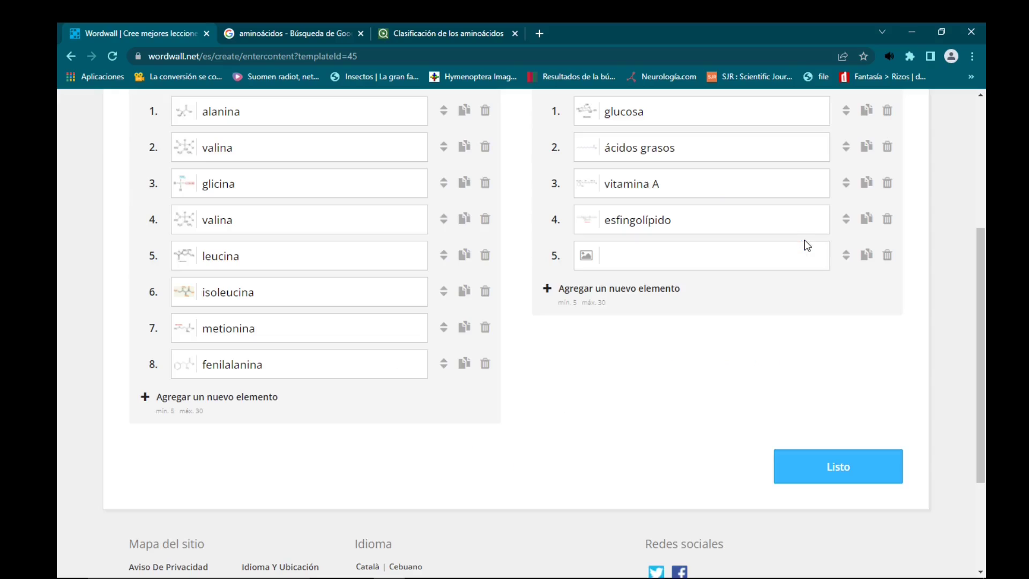
# - Enter colesterol with a structure image as the fifth incorrect answer, and add an empty sixth element
pyautogui.click(681, 261)
pyautogui.write('colesterol')
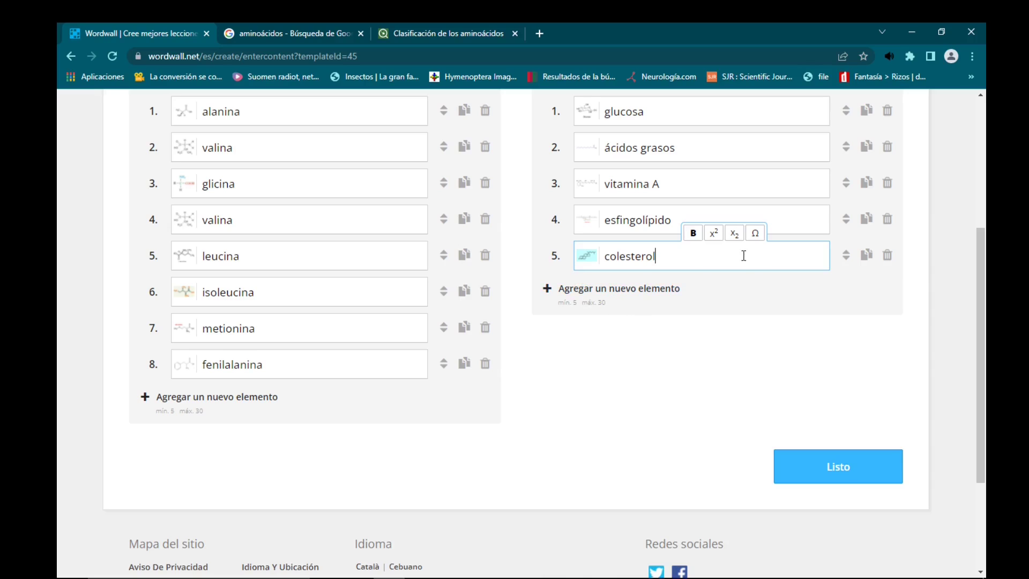
pyautogui.press('Return')
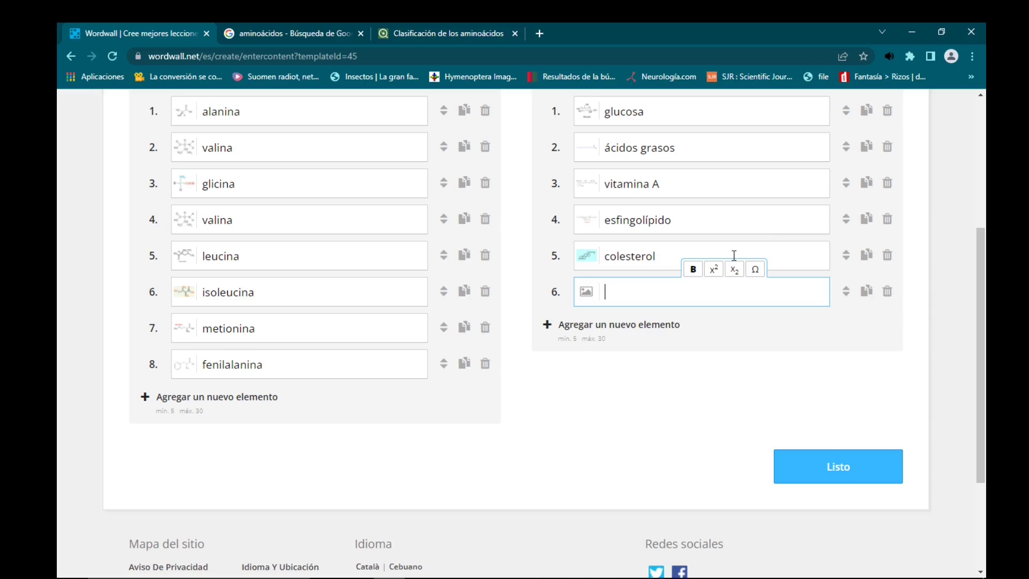
# - Enter testosterona as the sixth incorrect answer and attach an image of its chemical structure
pyautogui.click(587, 291)
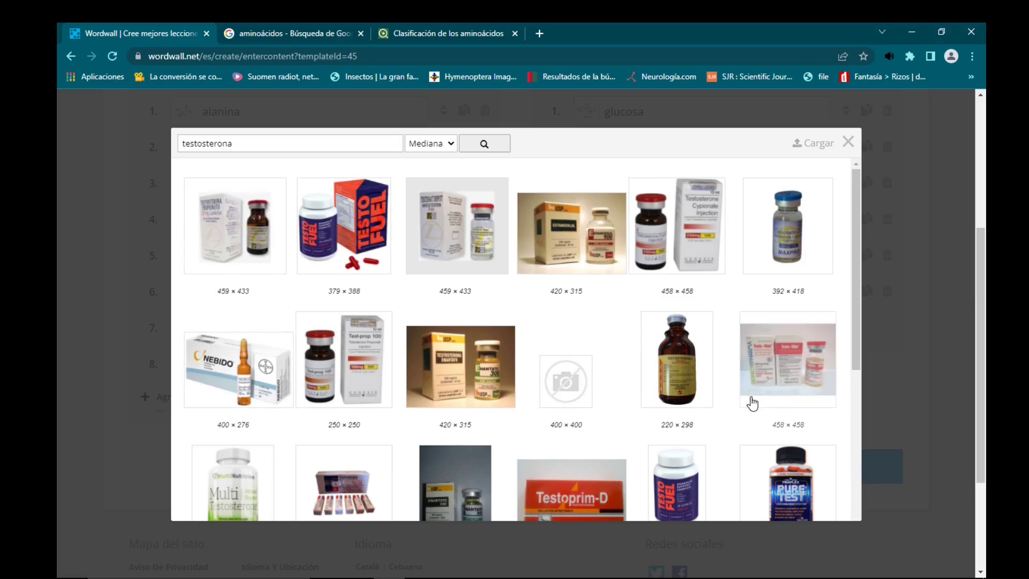
pyautogui.click(408, 258)
# - Check the completed lists of correct and incorrect answers and try to save the activity
pyautogui.scroll(7, 600, 214)
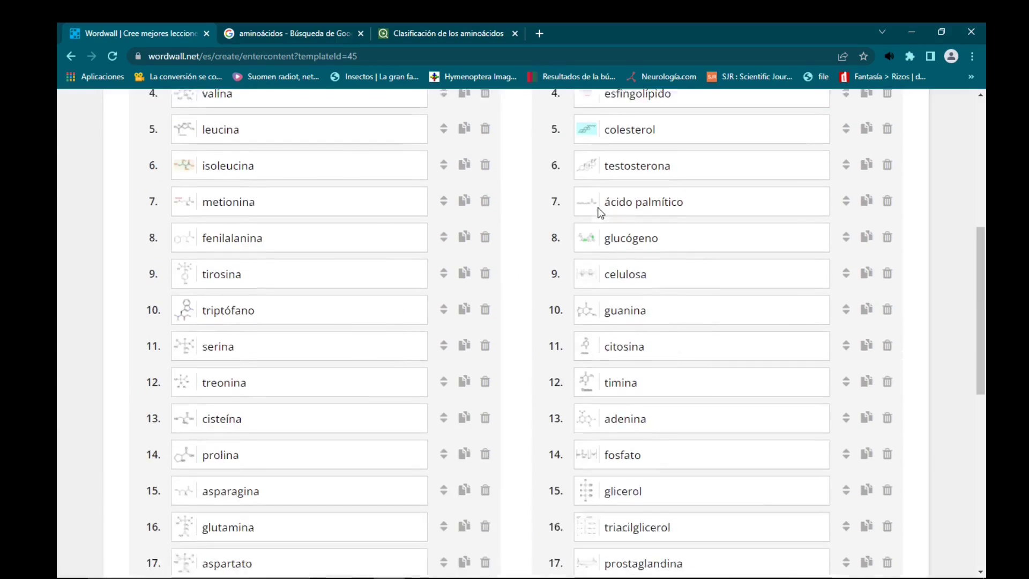
pyautogui.scroll(-10, 600, 216)
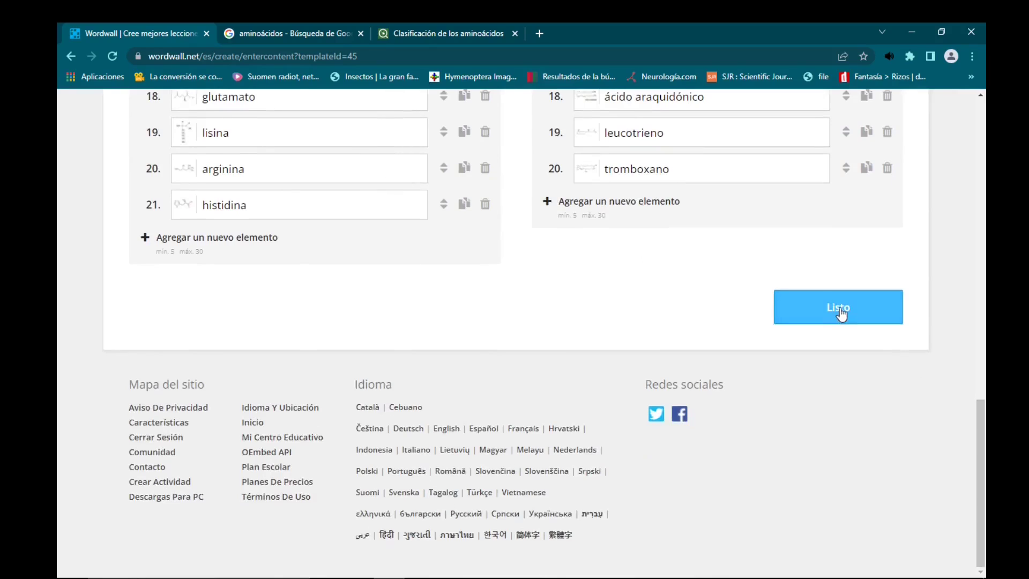
pyautogui.click(839, 309)
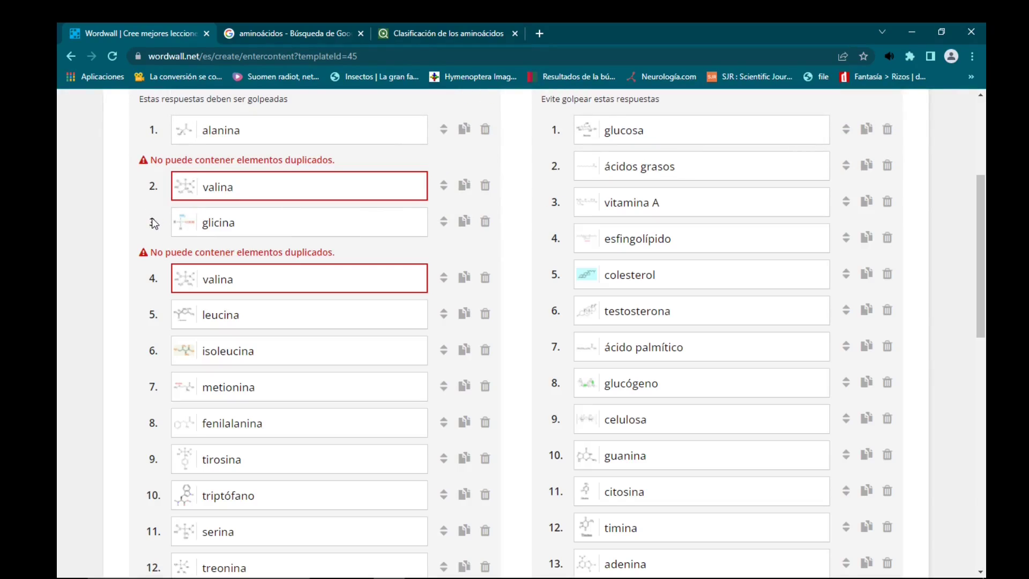
# - Delete the duplicate valina in fourth place among the correct answers and save the activity
pyautogui.scroll(-12, 217, 237)
pyautogui.scroll(7, 228, 248)
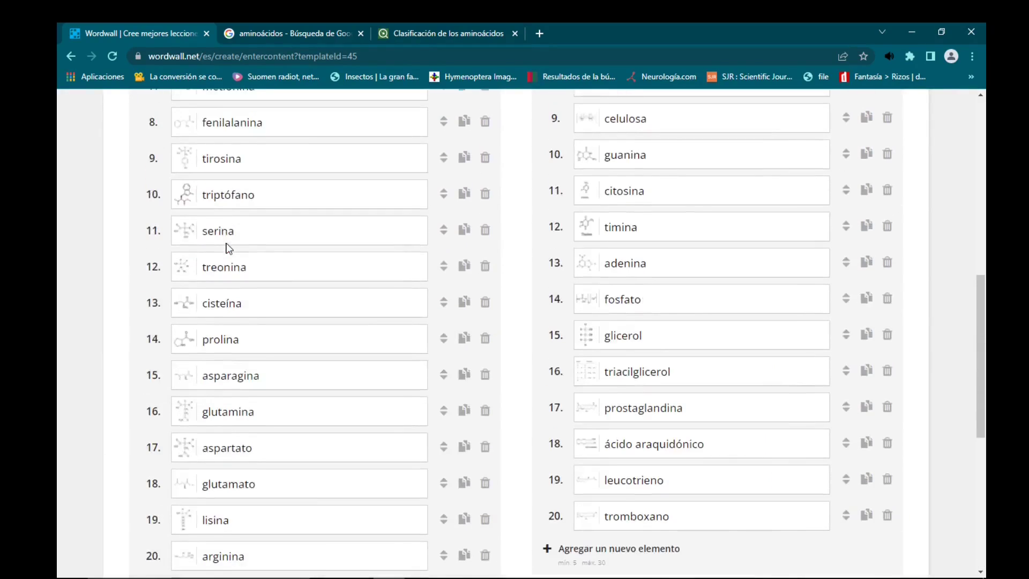
pyautogui.scroll(7, 228, 248)
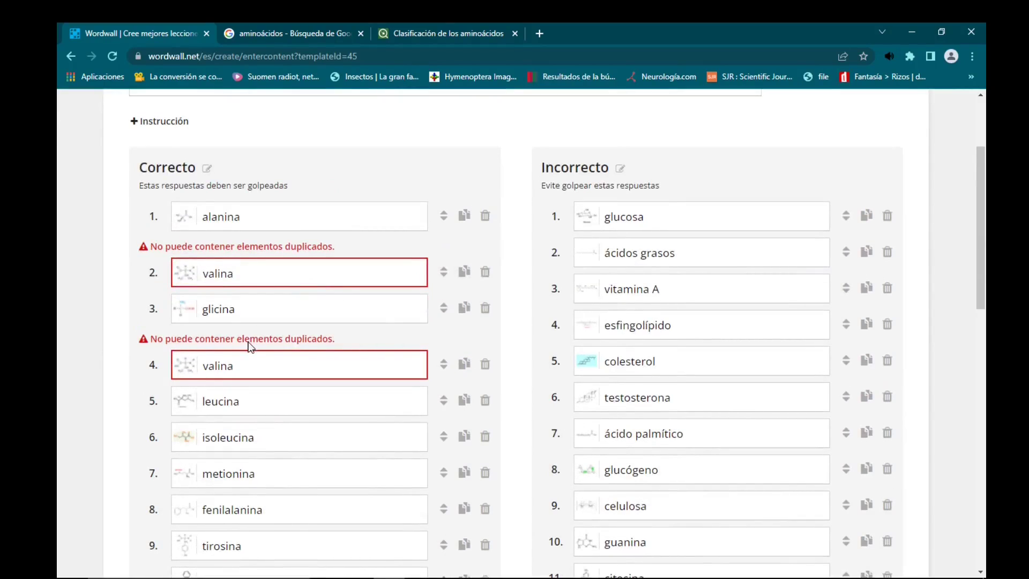
pyautogui.click(485, 364)
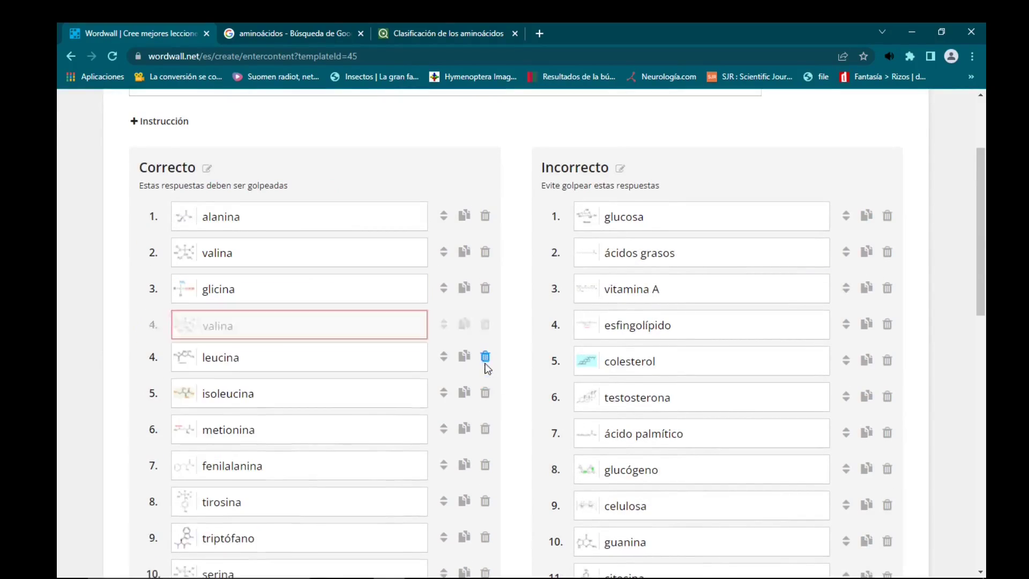
pyautogui.scroll(-10, 350, 250)
pyautogui.click(819, 310)
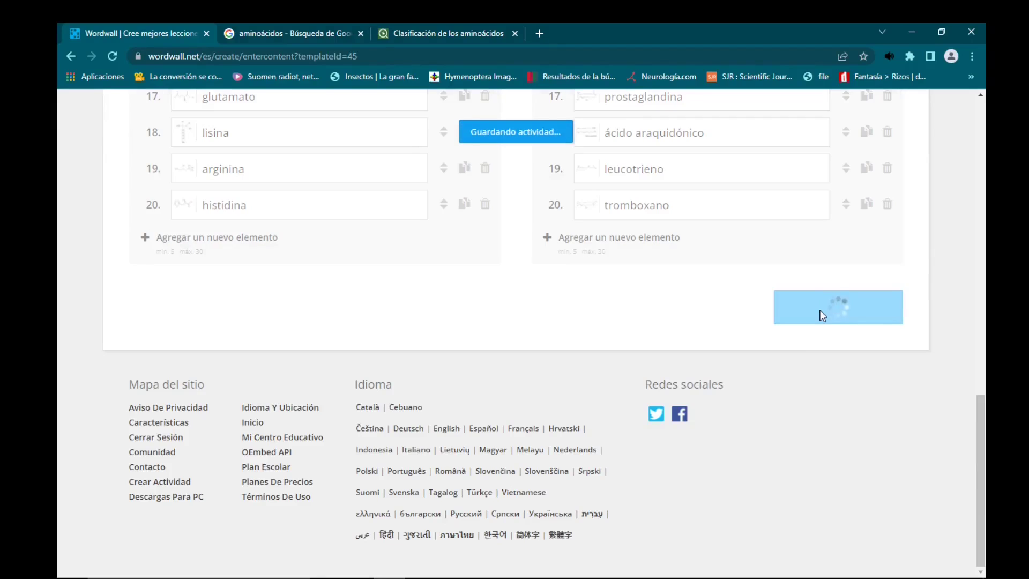
# - Set the game's number of levels to 20 and turn off showing the answers at the end of the game
pyautogui.scroll(-8, 416, 330)
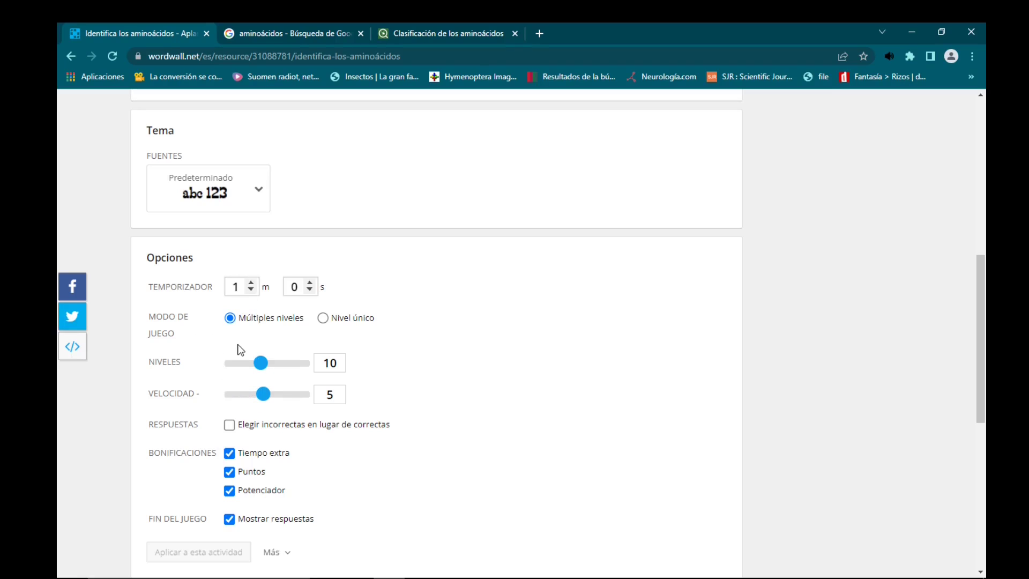
pyautogui.moveTo(261, 363); pyautogui.dragTo(302, 363)
pyautogui.scroll(-2, 200, 383)
pyautogui.click(229, 390)
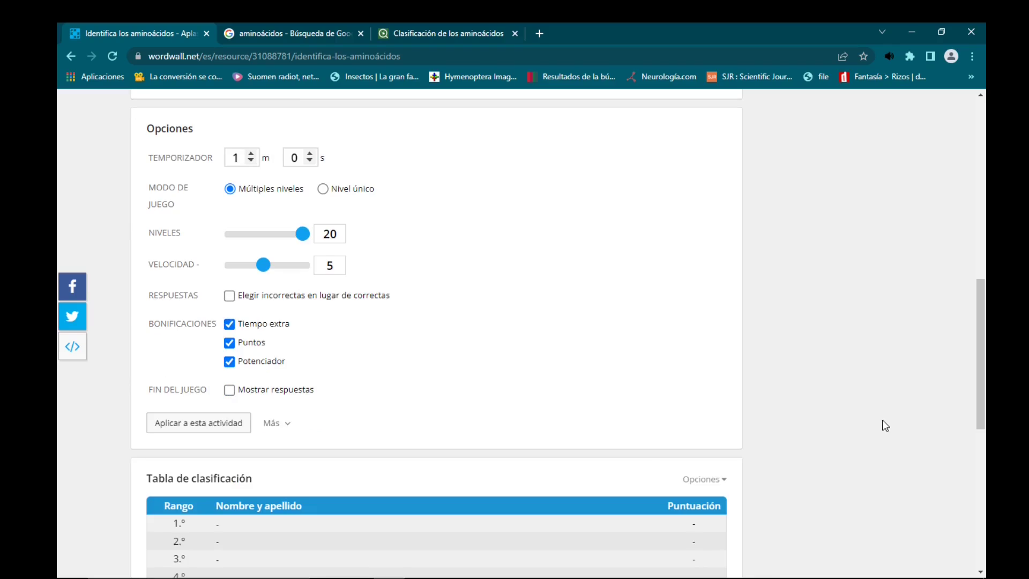
# - Change the theme font to Comic and apply the changed settings to this activity
pyautogui.scroll(3, 257, 193)
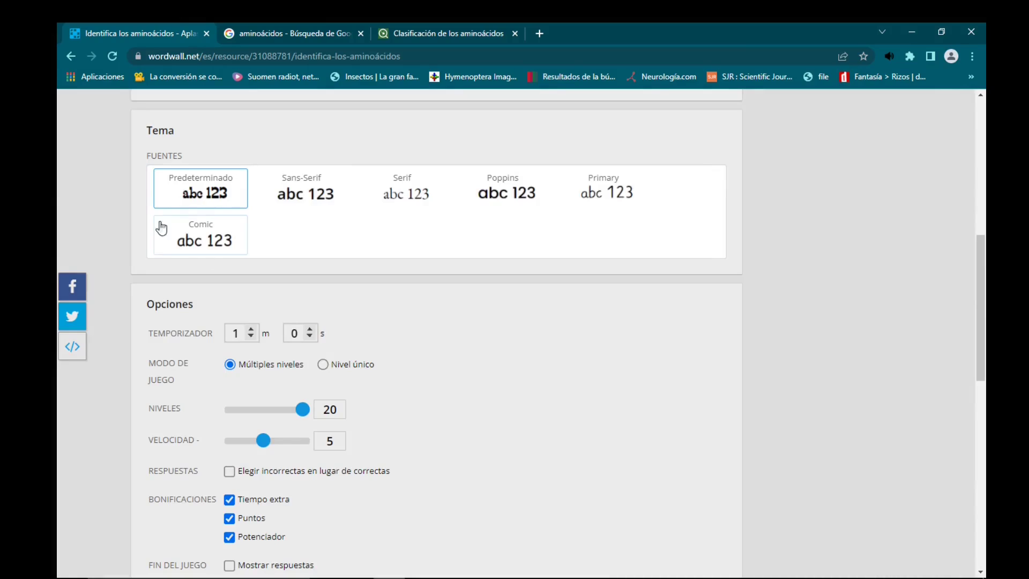
pyautogui.click(198, 245)
pyautogui.scroll(-8, 285, 409)
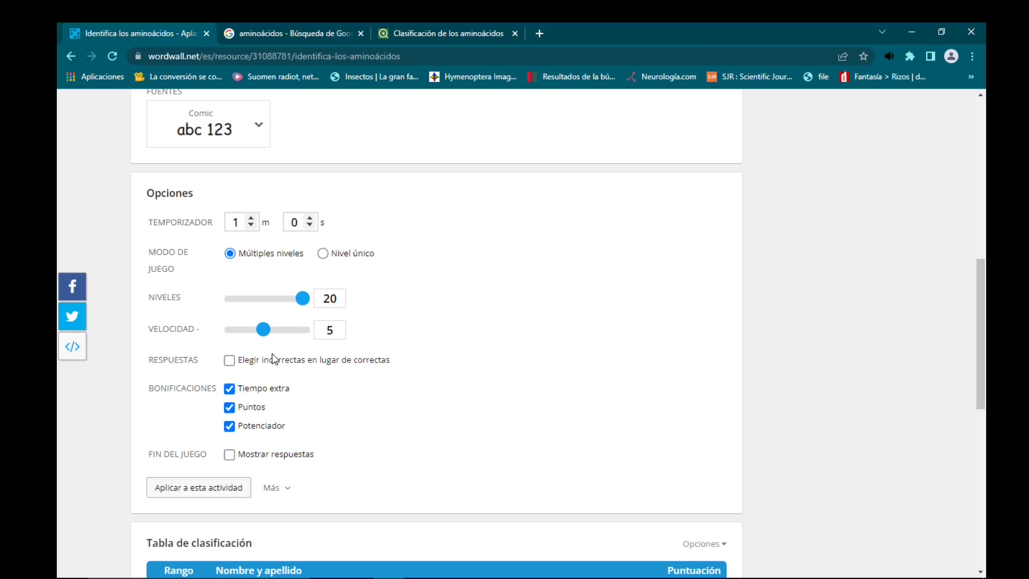
pyautogui.click(195, 487)
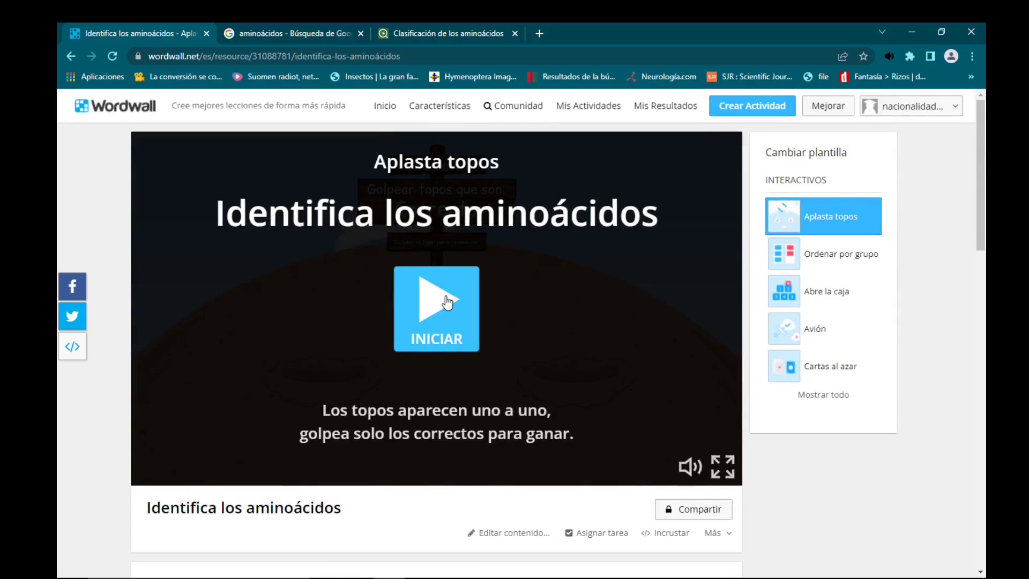
# - Start the Identifica los aminoácidos game and hit the moles labelled asparagina and triptófano in level 1
pyautogui.click(448, 303)
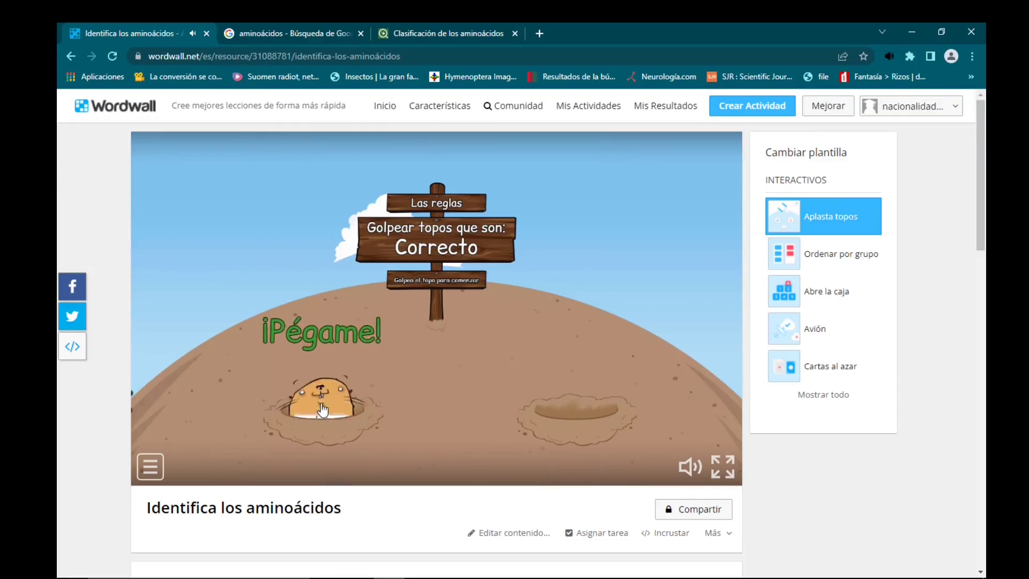
pyautogui.click(321, 386)
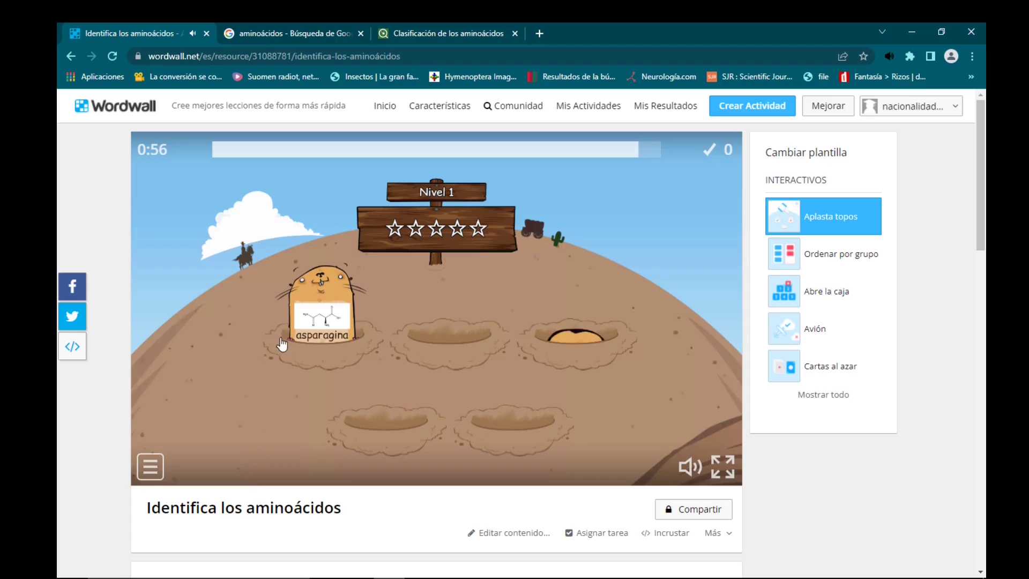
pyautogui.click(300, 327)
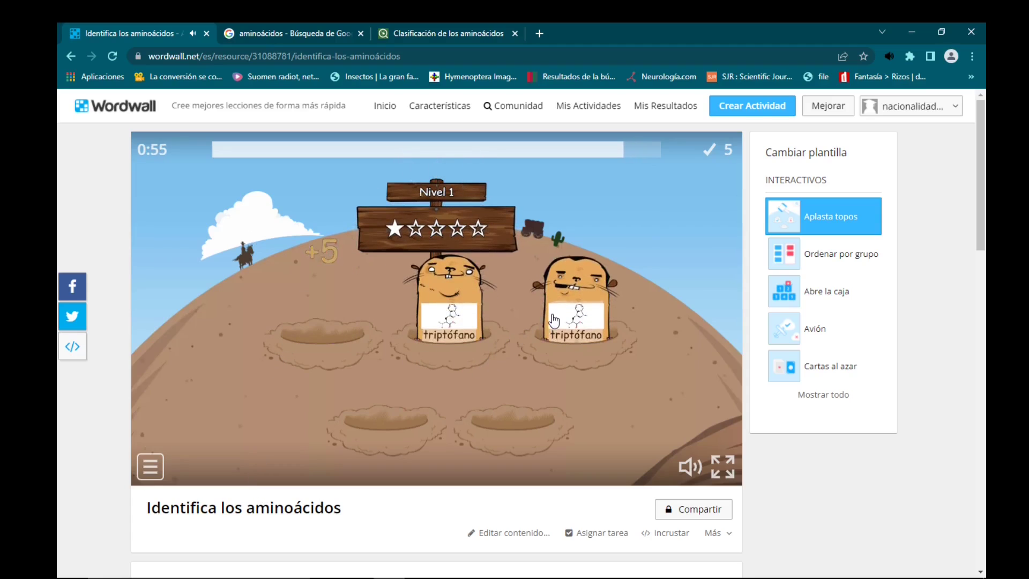
pyautogui.click(554, 321)
pyautogui.click(450, 319)
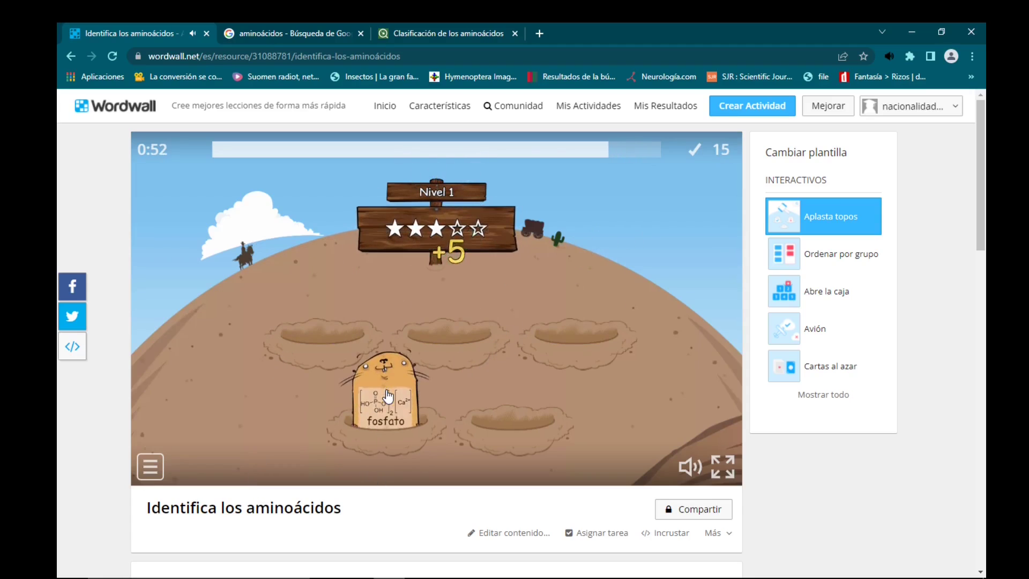